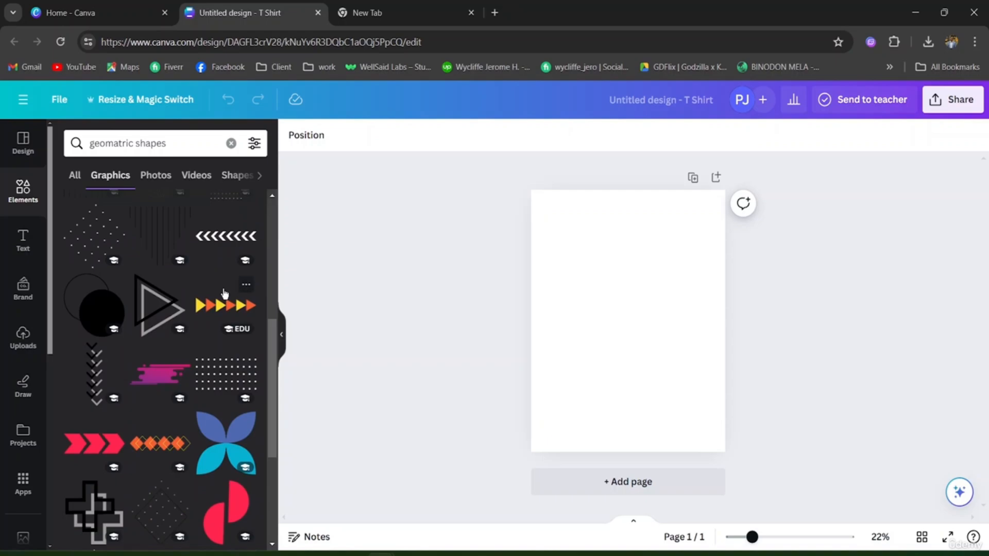
Step: Add the red, purple and green geometric block graphic to the page's upper left and place a duplicate at its lower right
scroll(225, 294, "down", 10)
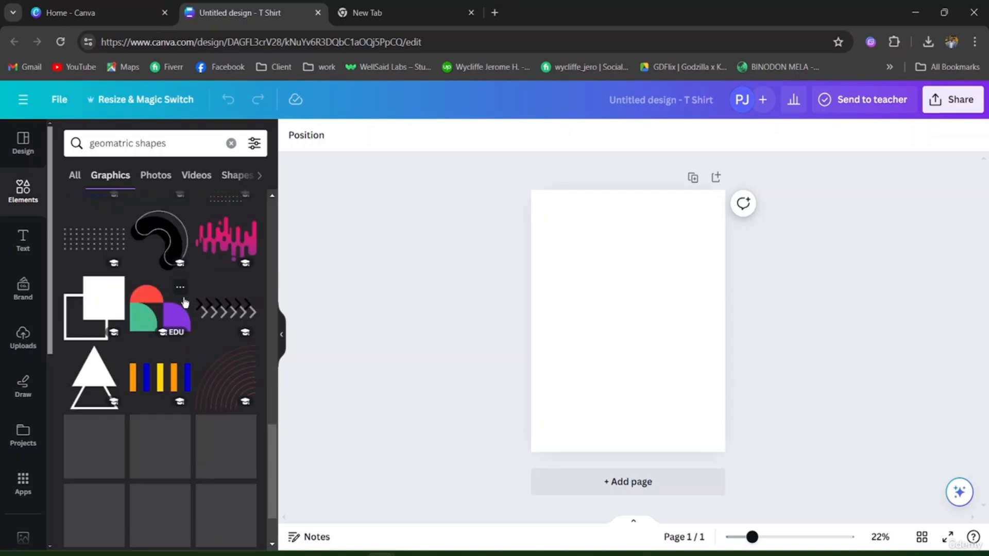
scroll(185, 304, "down", 5)
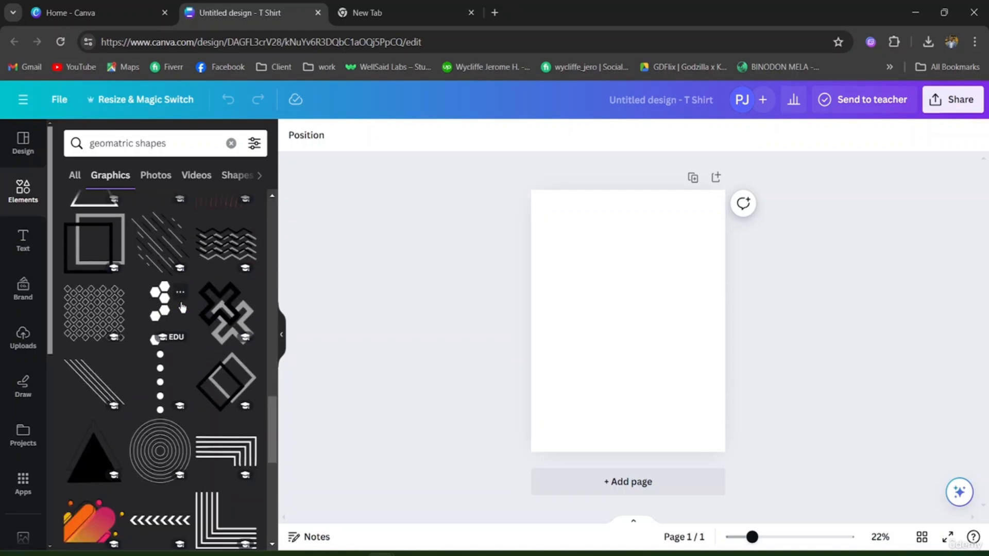
scroll(183, 307, "down", 4)
scroll(182, 307, "down", 8)
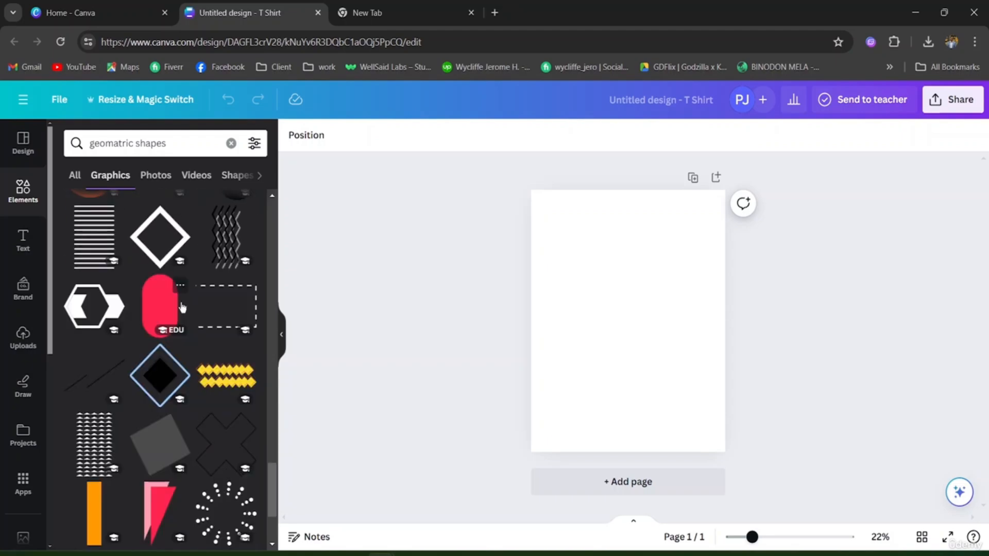
scroll(183, 307, "up", 10)
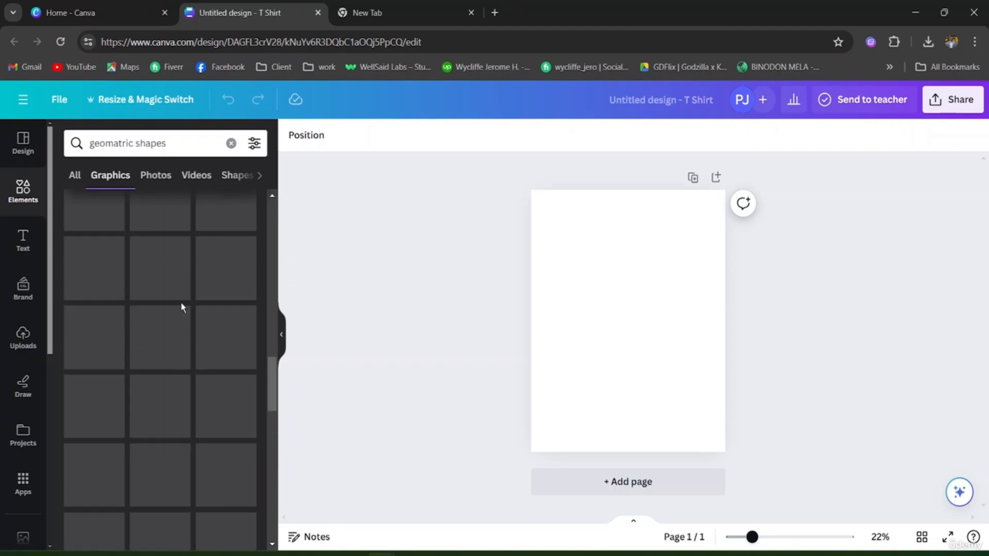
scroll(183, 308, "up", 5)
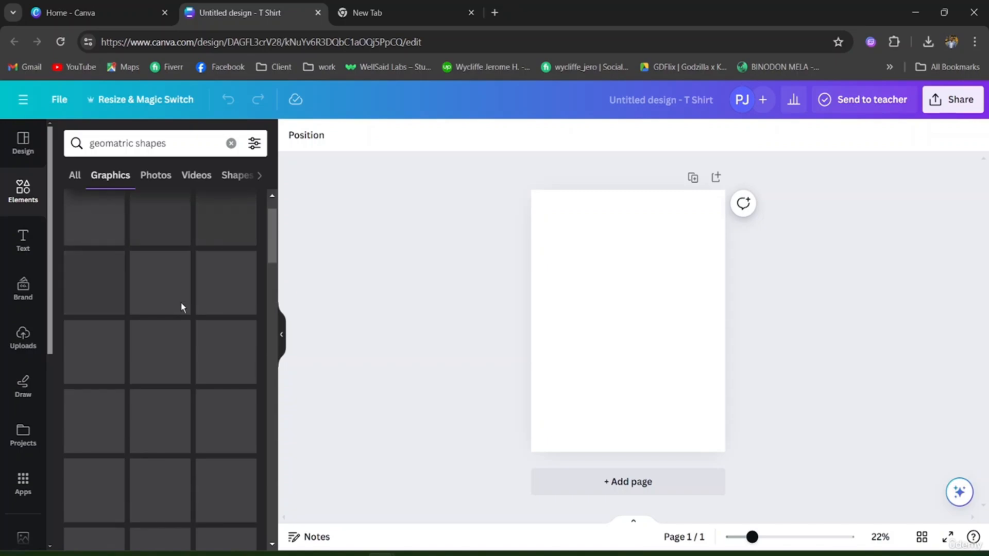
scroll(181, 307, "up", 2)
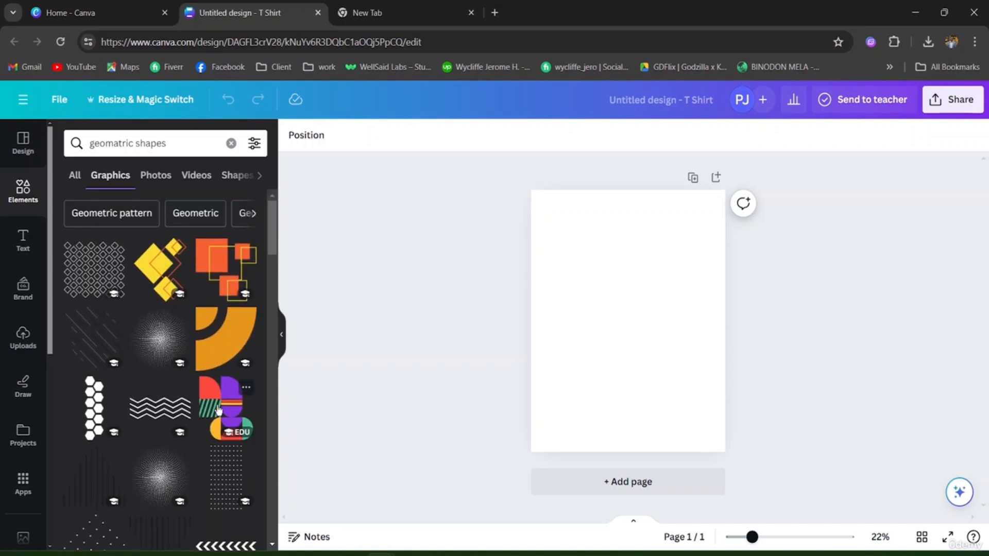
left_click_drag(219, 410, 591, 276)
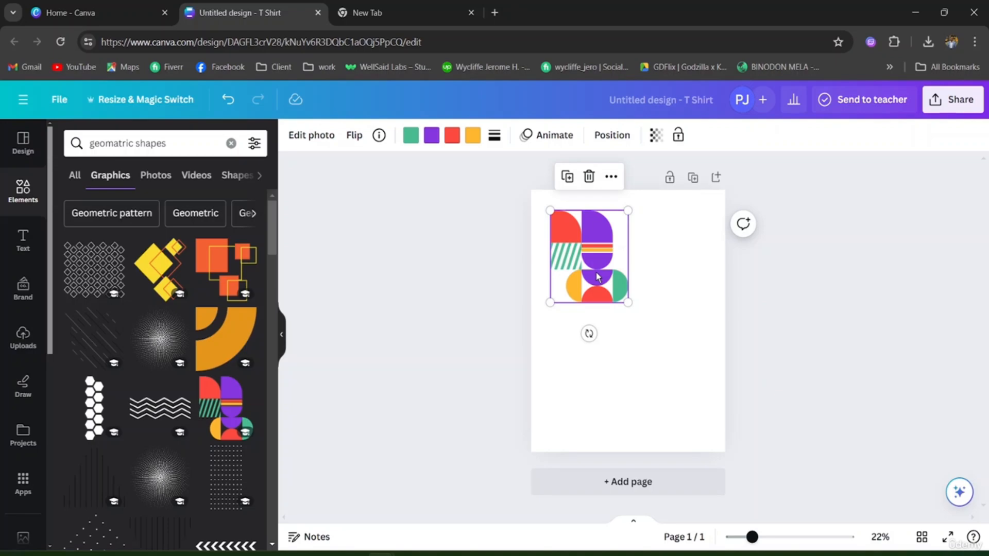
left_click_drag(596, 273, 671, 398)
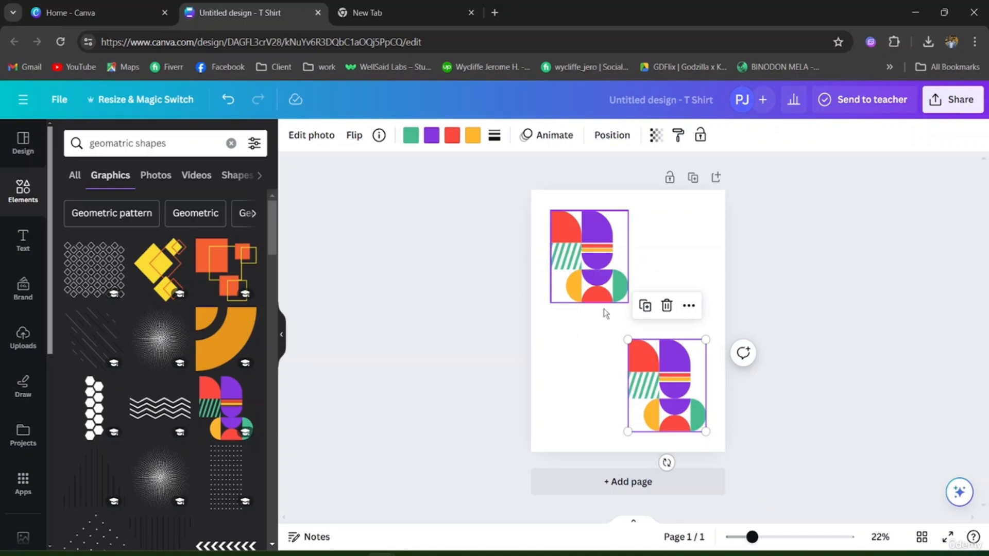
Step: Add the yellow and orange triangle strip and enlarge it across nearly the full page width between the two block graphics
scroll(181, 385, "down", 3)
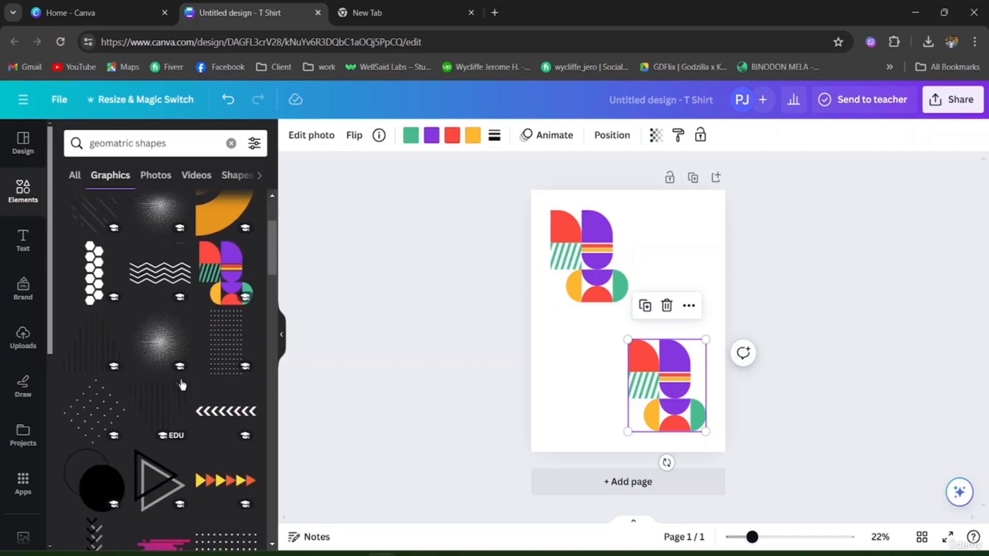
scroll(183, 388, "down", 3)
scroll(182, 388, "down", 5)
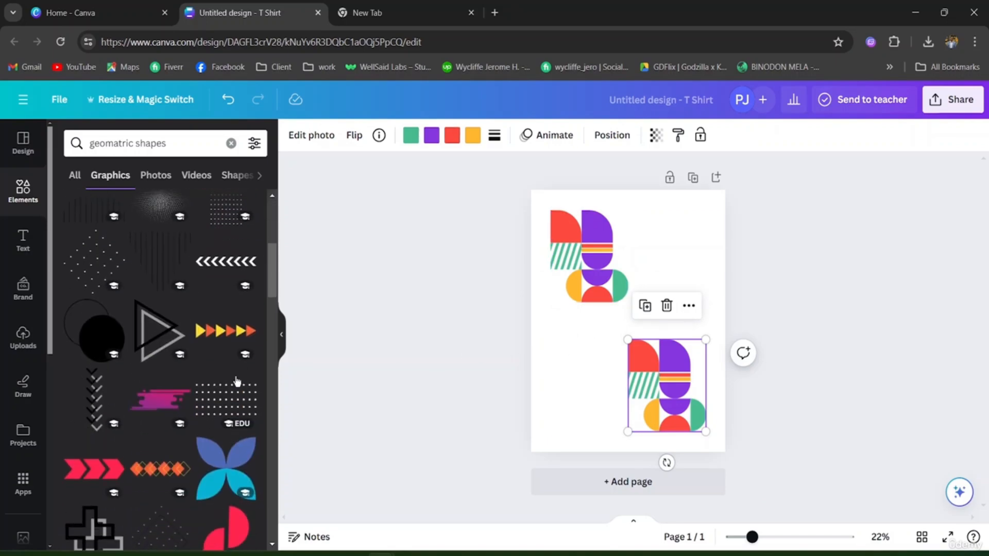
scroll(193, 364, "down", 5)
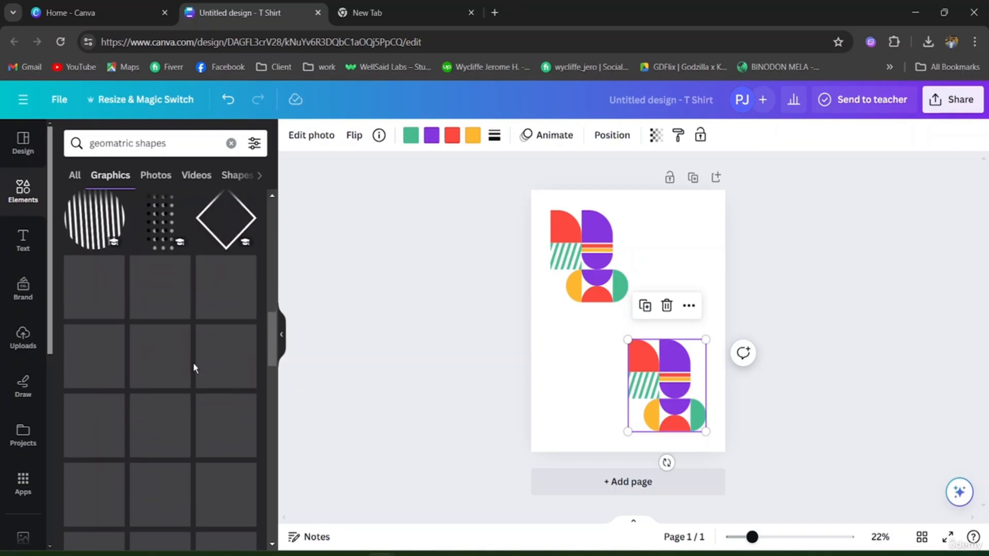
scroll(193, 364, "down", 2)
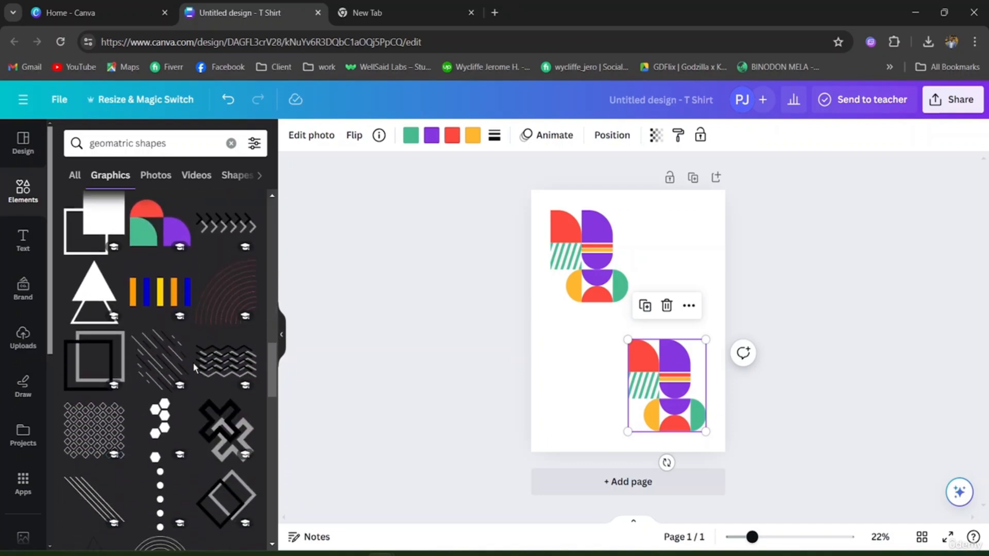
scroll(195, 366, "down", 6)
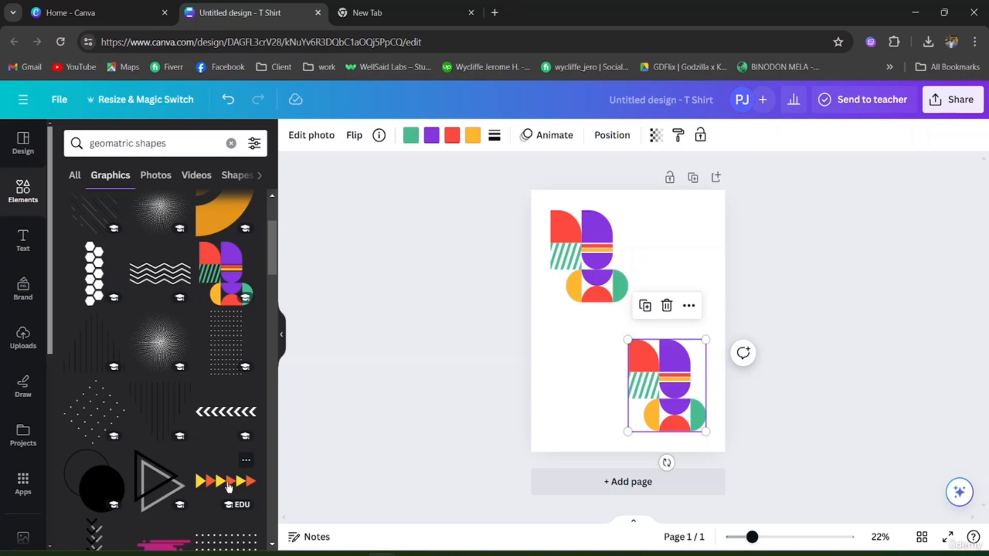
left_click(230, 486)
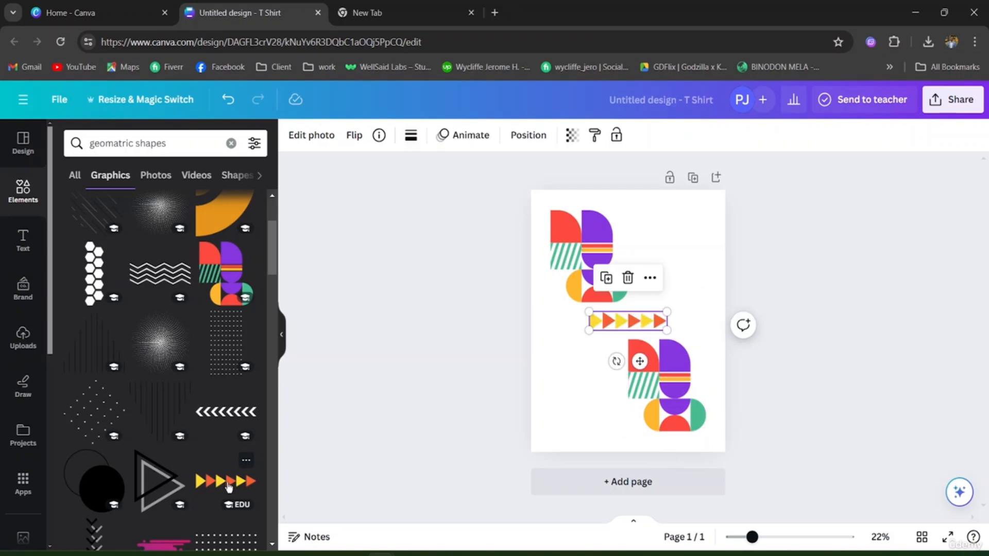
left_click_drag(589, 329, 531, 345)
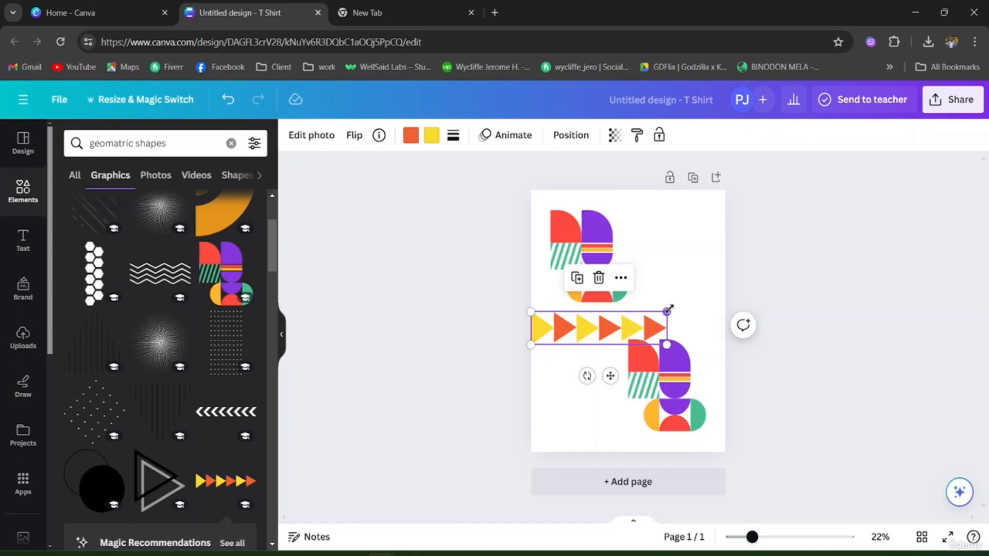
left_click_drag(666, 311, 720, 298)
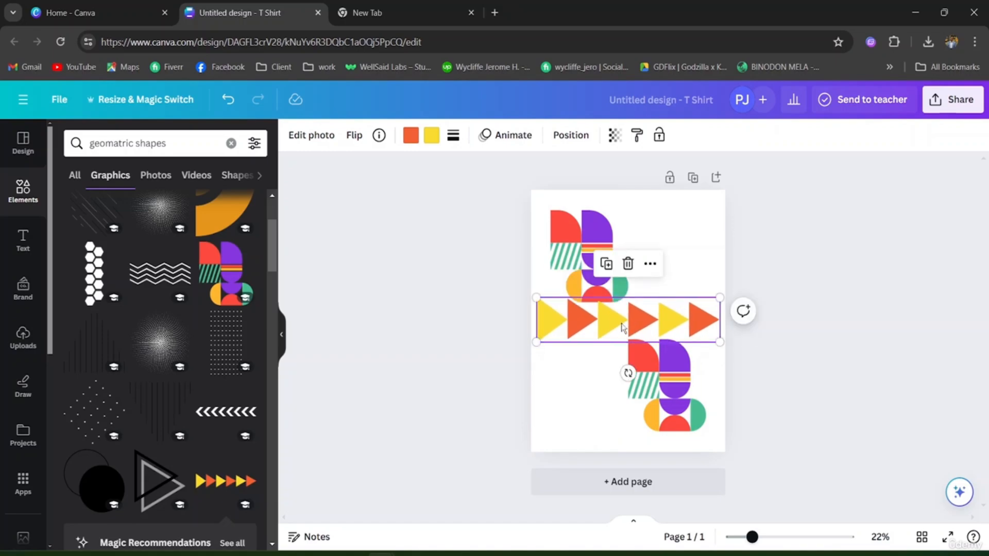
left_click_drag(617, 324, 625, 328)
left_click(686, 263)
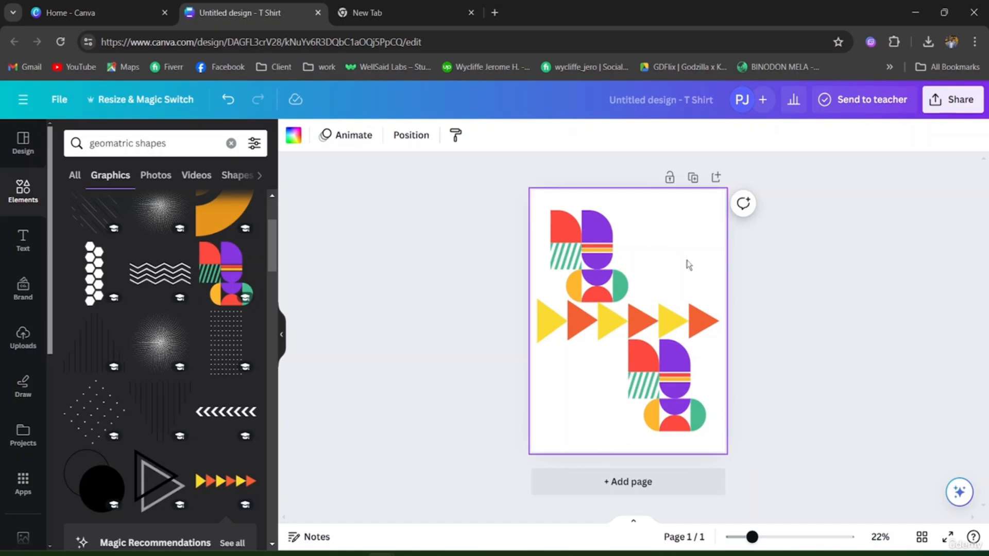
Step: Add the orange X-pattern graphic to the page's upper-right corner and place a duplicate in the lower-left corner
scroll(170, 401, "down", 5)
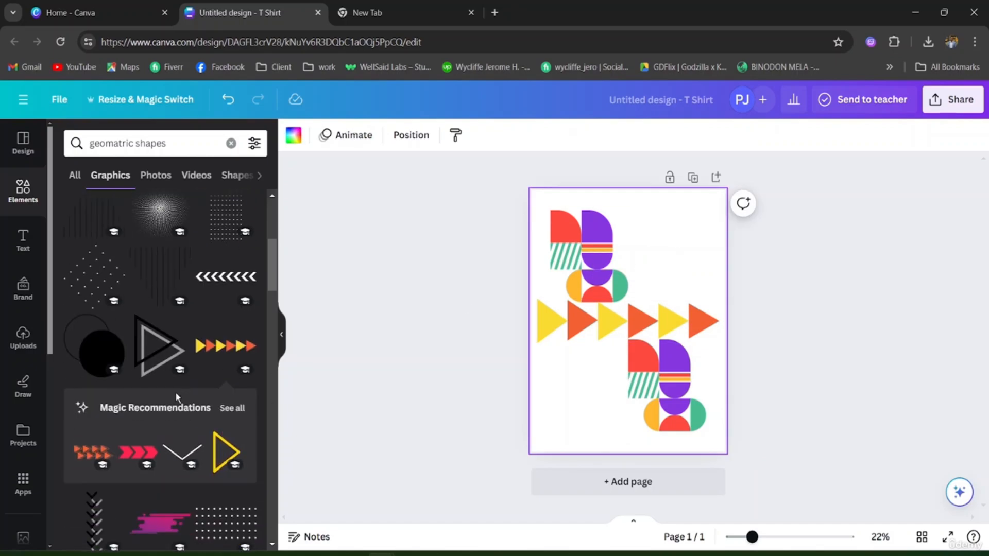
scroll(184, 357, "down", 5)
scroll(184, 354, "up", 8)
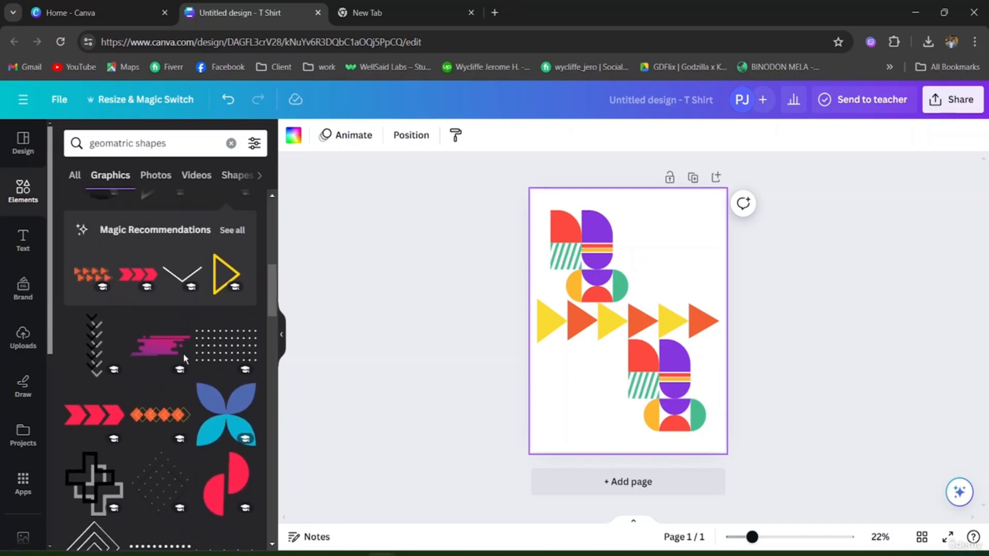
scroll(184, 359, "down", 8)
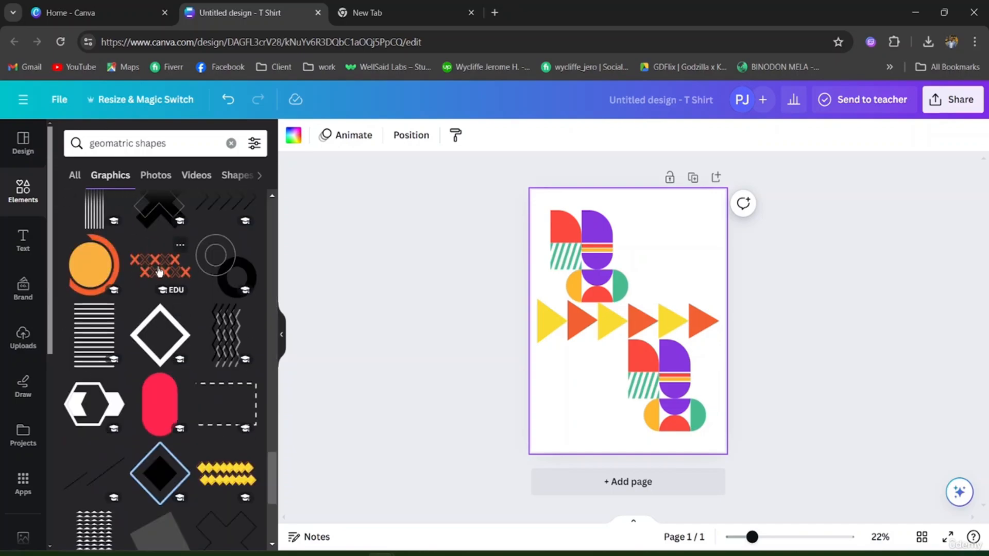
left_click(160, 272)
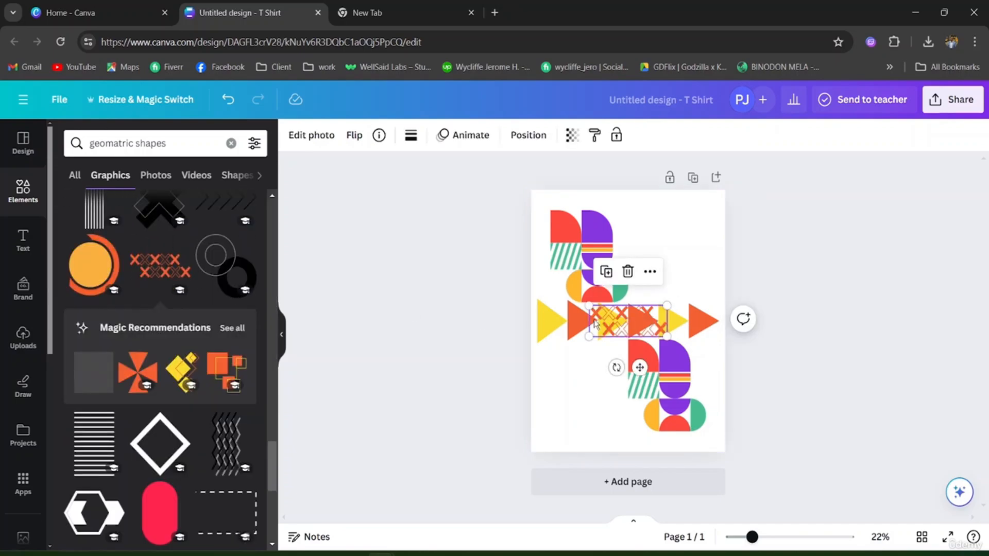
left_click_drag(597, 323, 662, 230)
left_click(570, 399)
left_click_drag(570, 399, 570, 414)
left_click(811, 338)
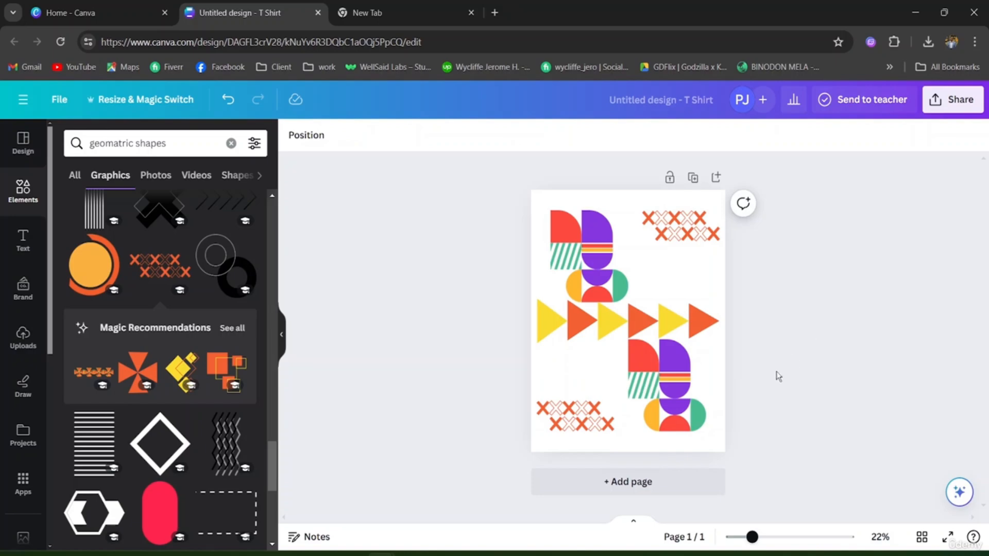
Step: Scale all the graphics together into the page's upper-left corner and place a duplicate of the set in the lower-right corner
left_click_drag(537, 203, 640, 319)
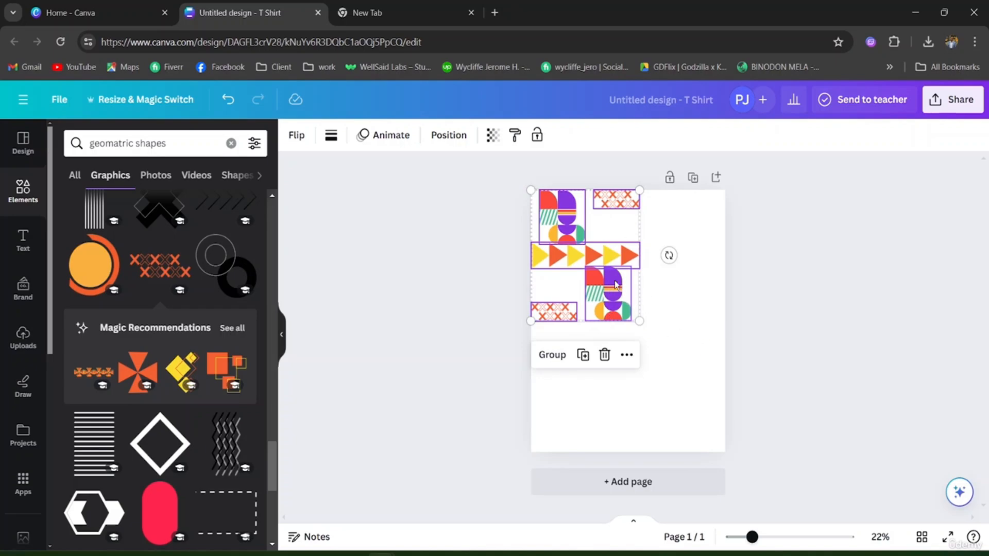
left_click_drag(616, 285, 698, 413)
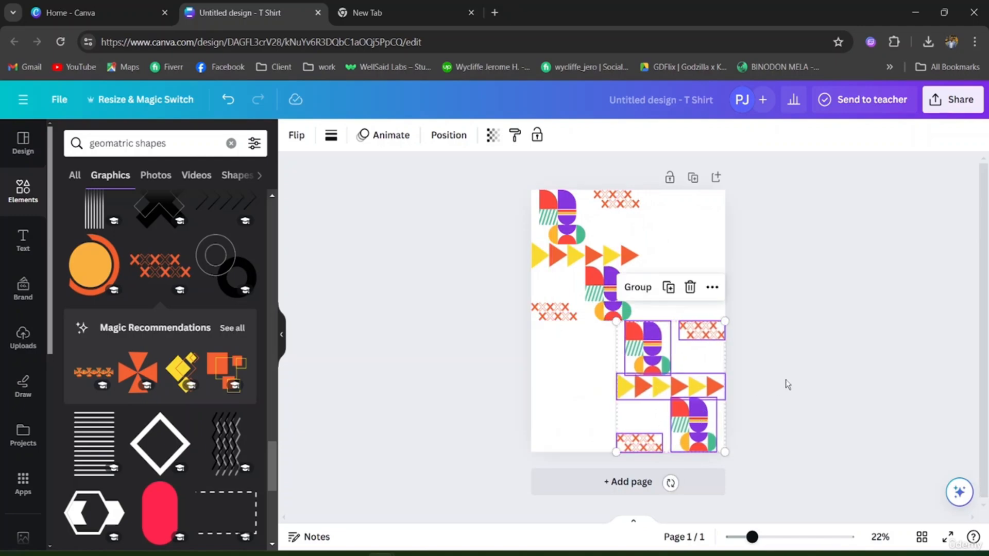
left_click(807, 379)
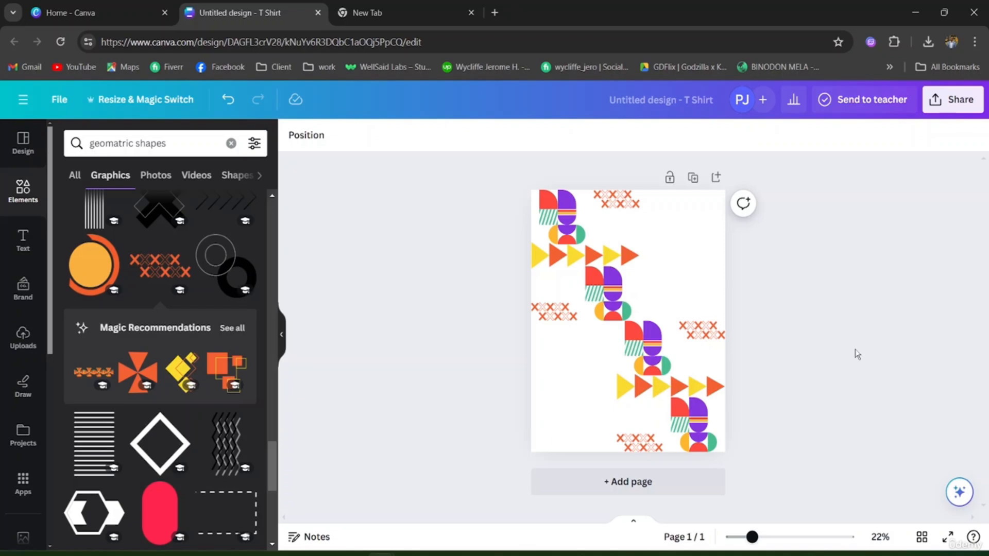
Step: Rotate the lower geometric block graphic in each of the two sets upside down
left_click(611, 312)
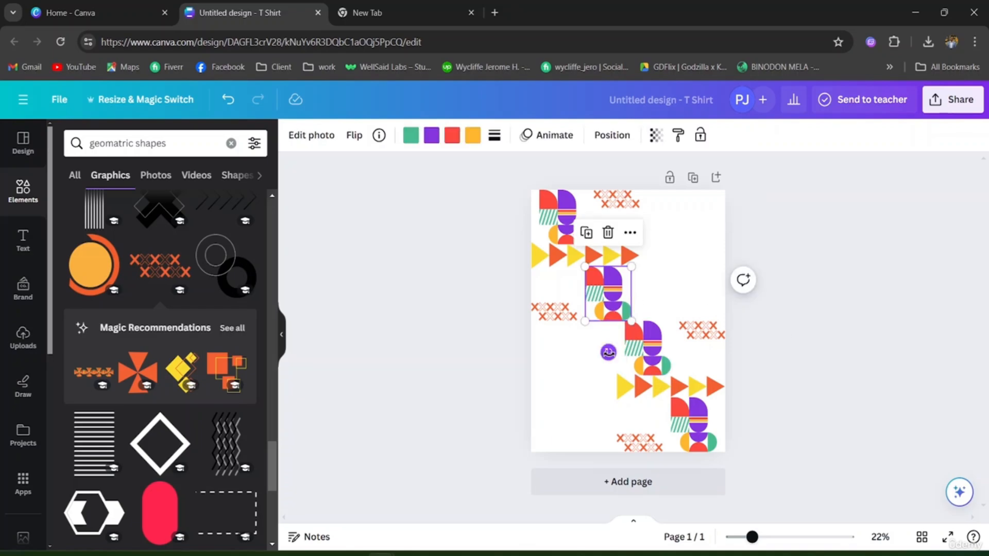
left_click_drag(609, 348, 607, 237)
left_click(705, 431)
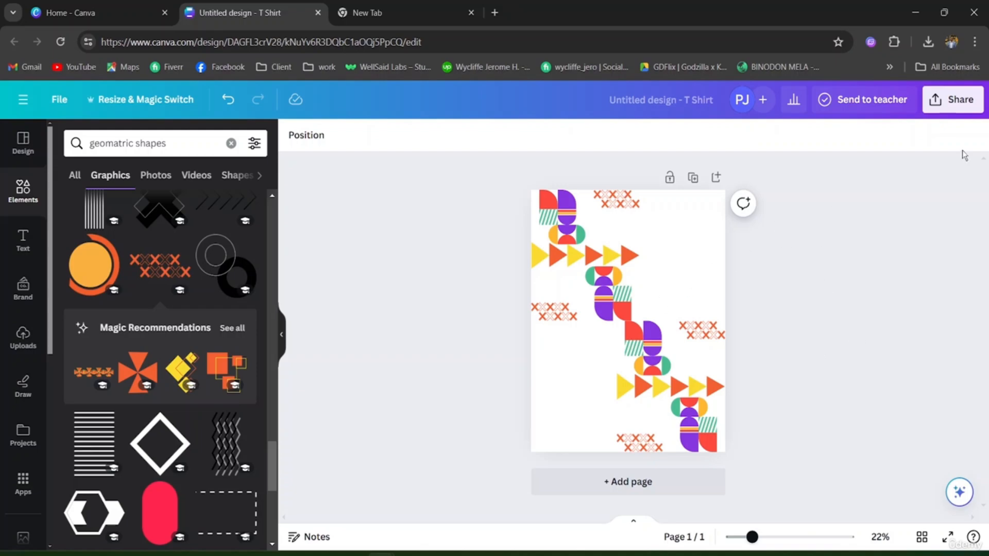
Step: Download the finished pattern design as a PNG file
left_click(960, 112)
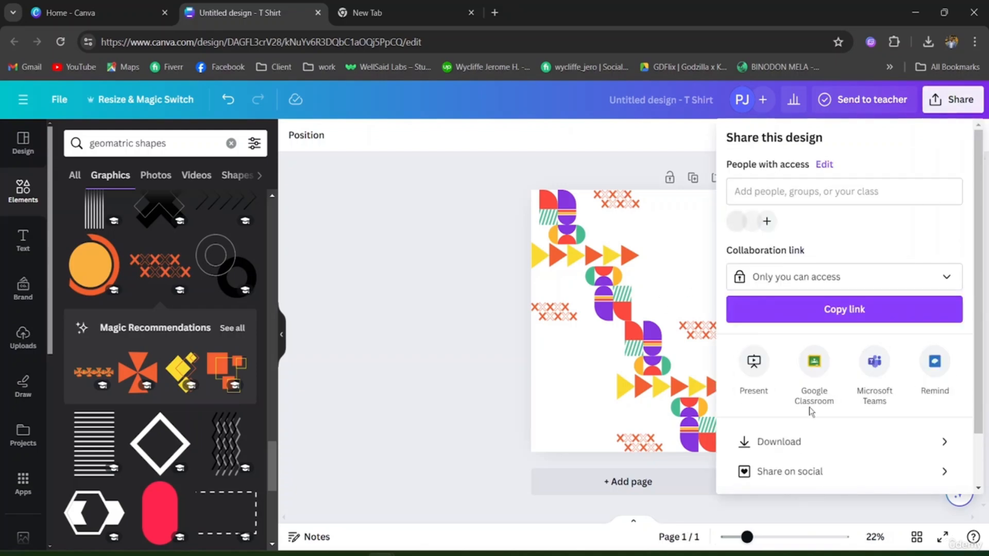
left_click(781, 446)
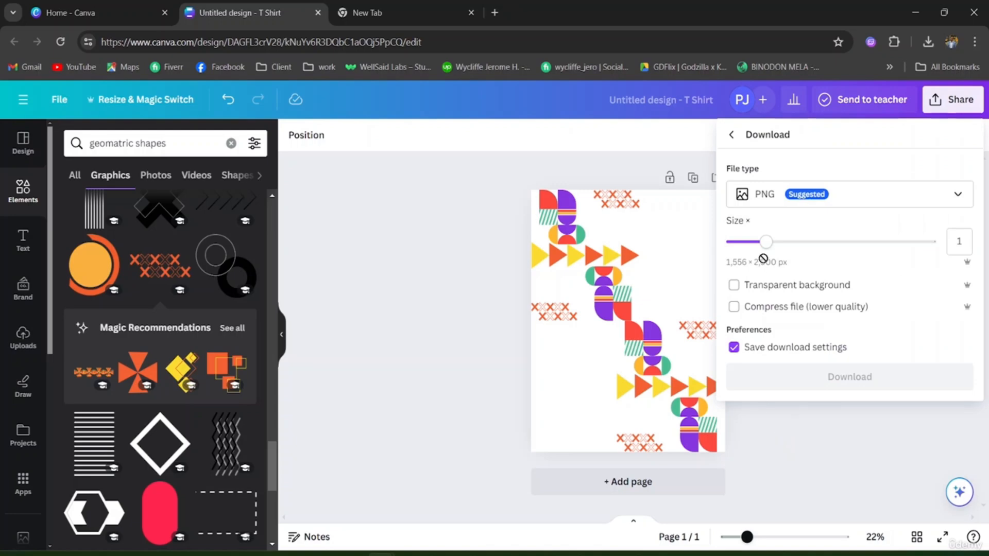
left_click(883, 447)
Step: Create a new custom-size design of 1000 × 1000 px from the Canva home page
left_click(71, 22)
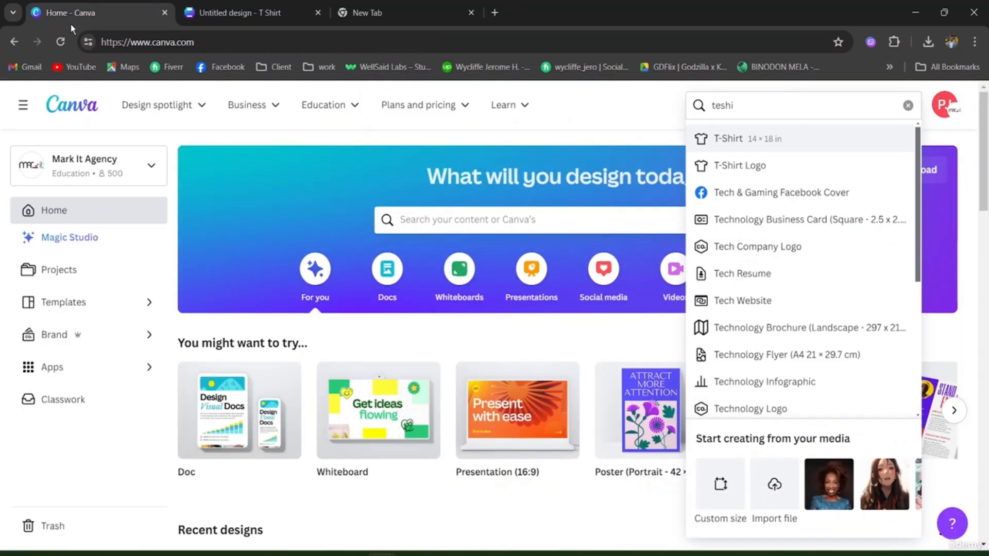
left_click(727, 504)
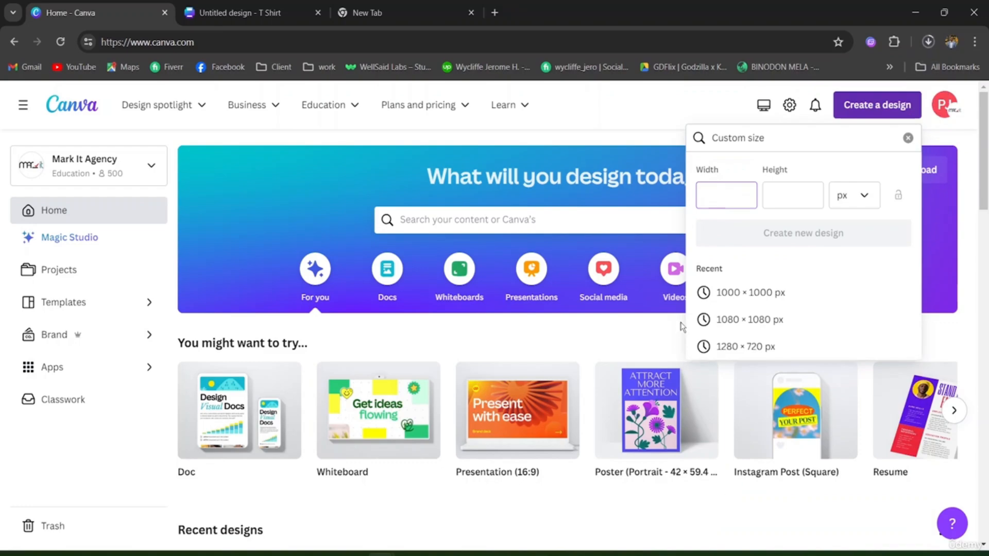
left_click(752, 294)
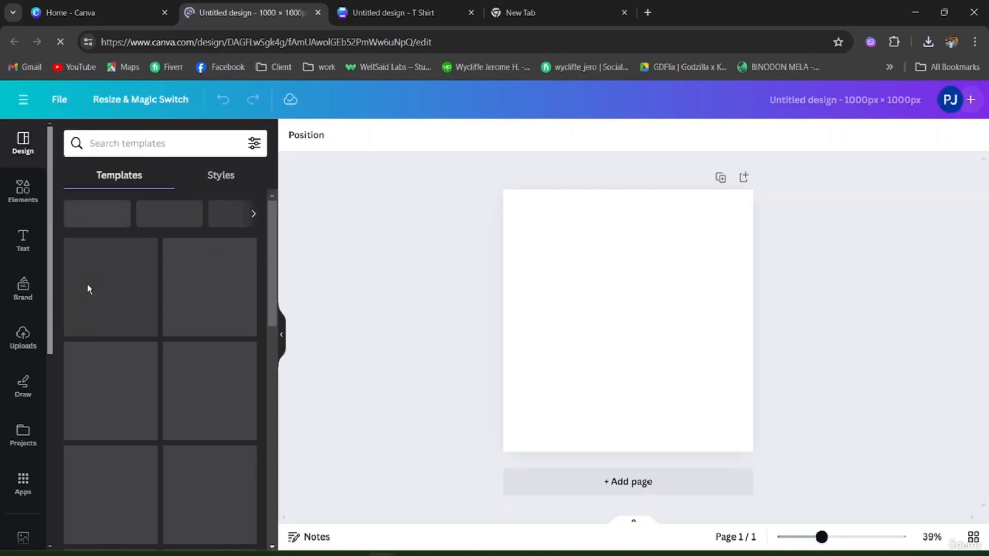
Step: Upload the pattern image "Untitled design (3)" from the Downloads folder
left_click(31, 349)
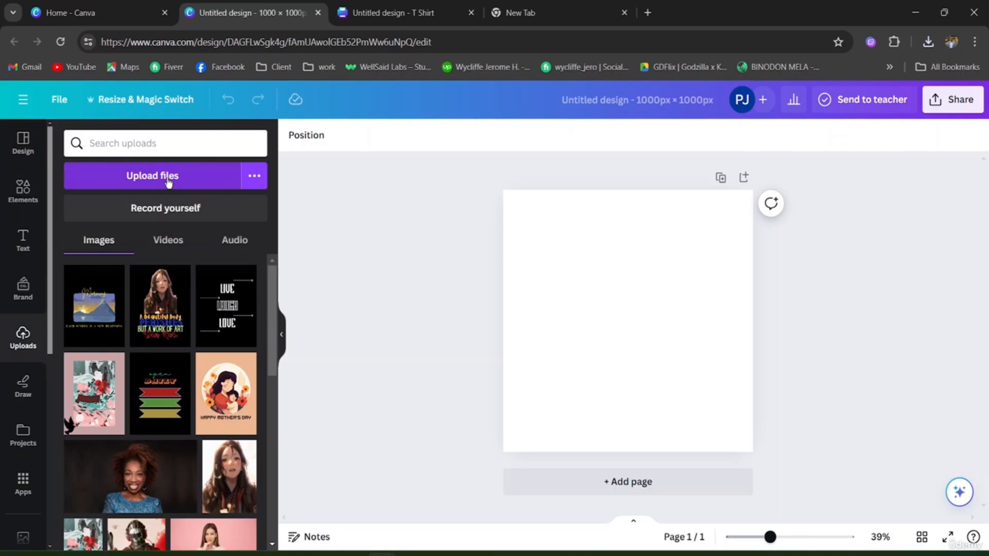
left_click(168, 178)
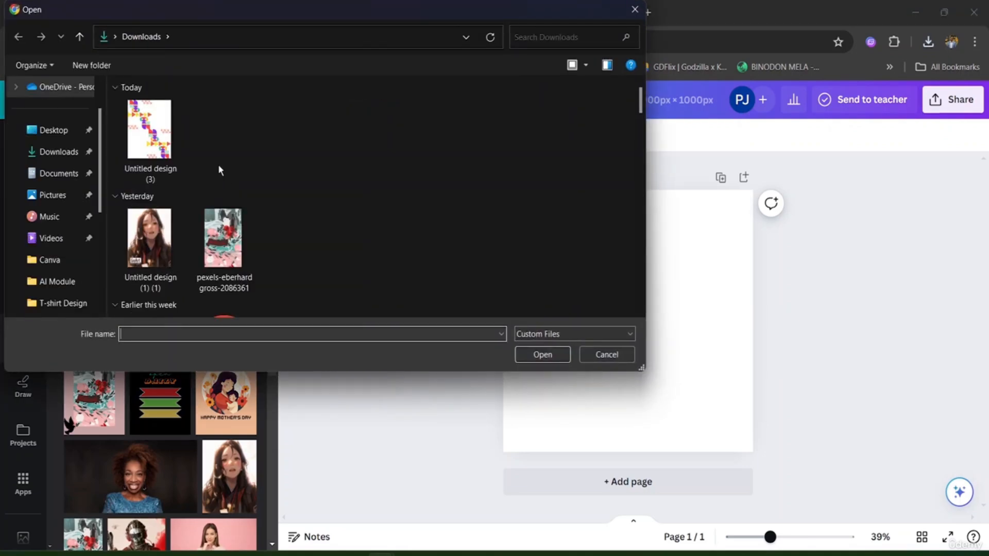
left_click(163, 154)
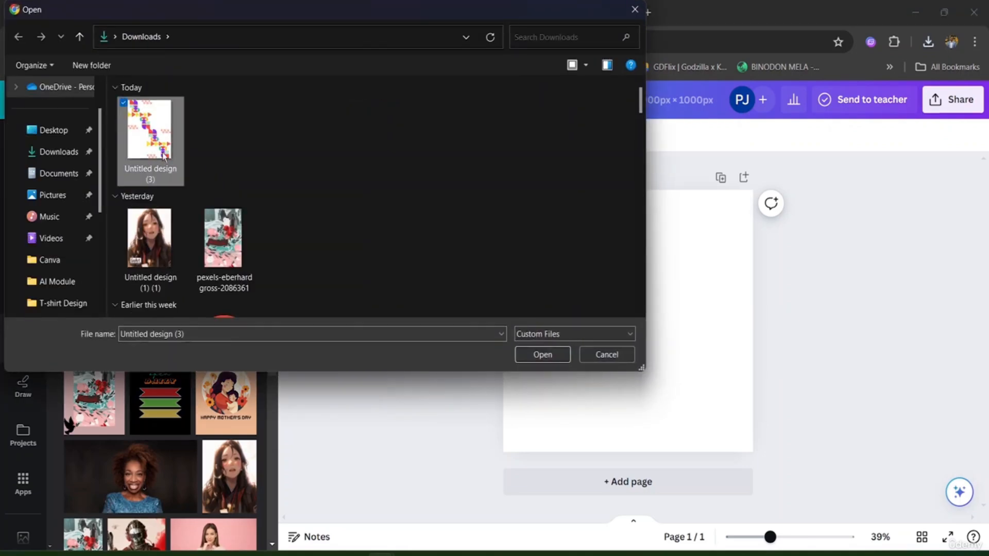
left_click(542, 355)
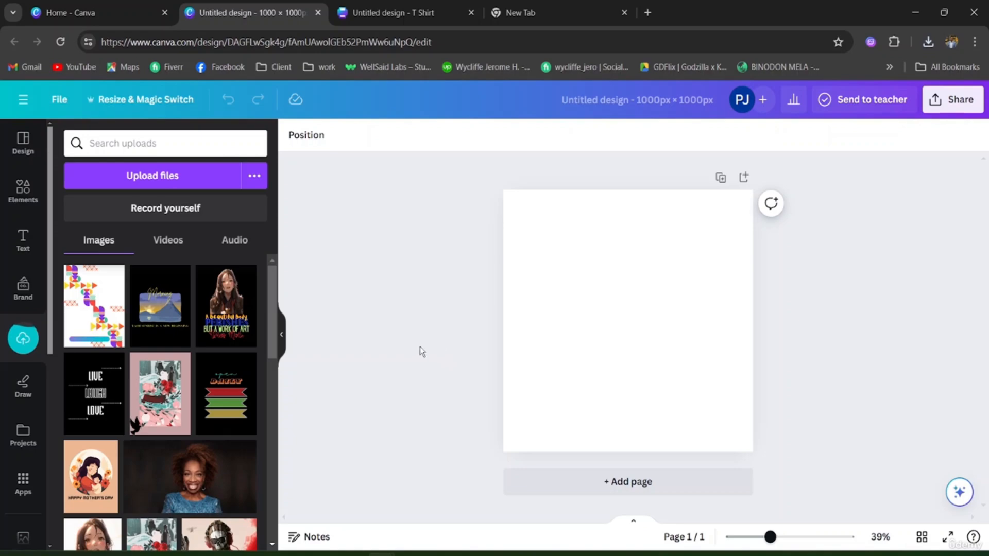
Step: Search the Canva apps for "Mockups" and open the Mockups app
left_click(29, 480)
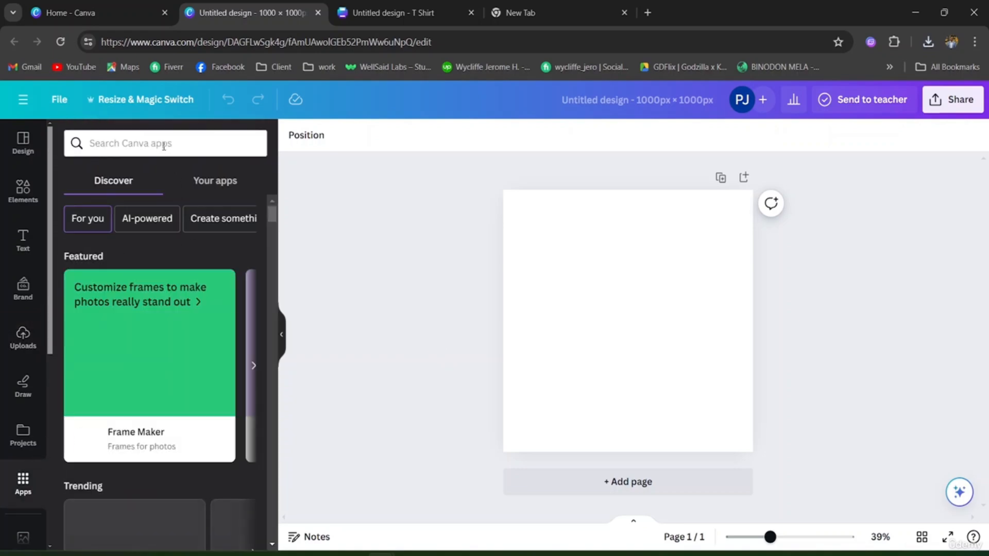
left_click(159, 135)
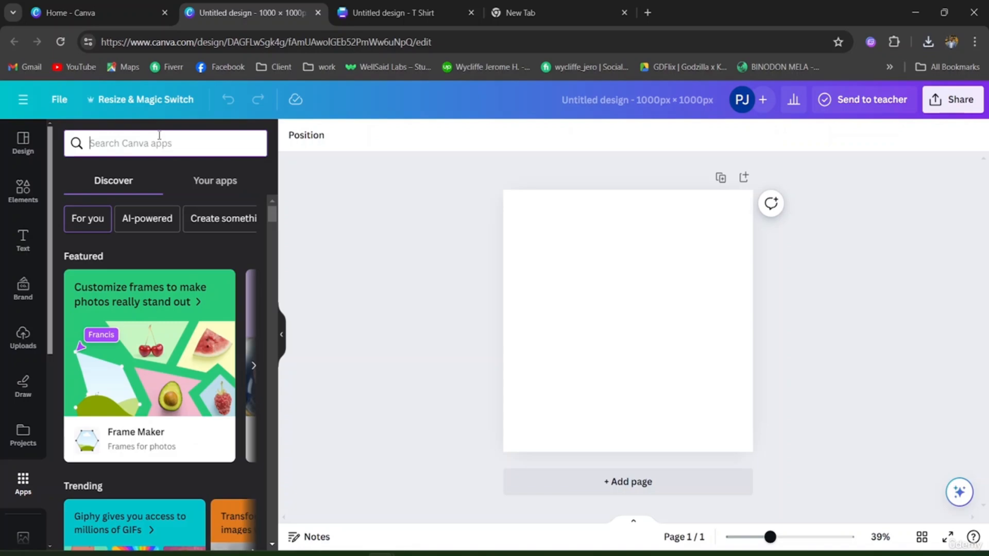
type("moc")
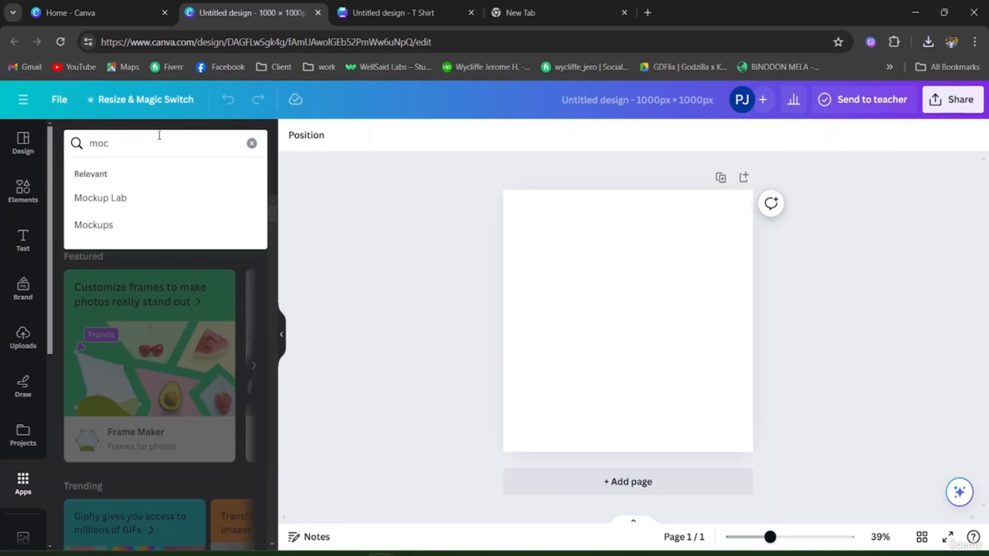
left_click(135, 218)
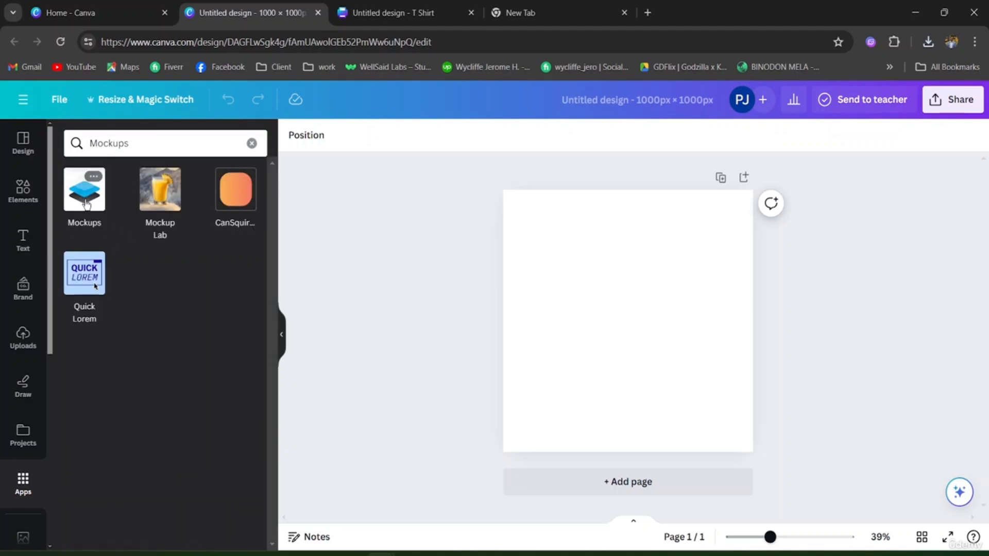
left_click(85, 201)
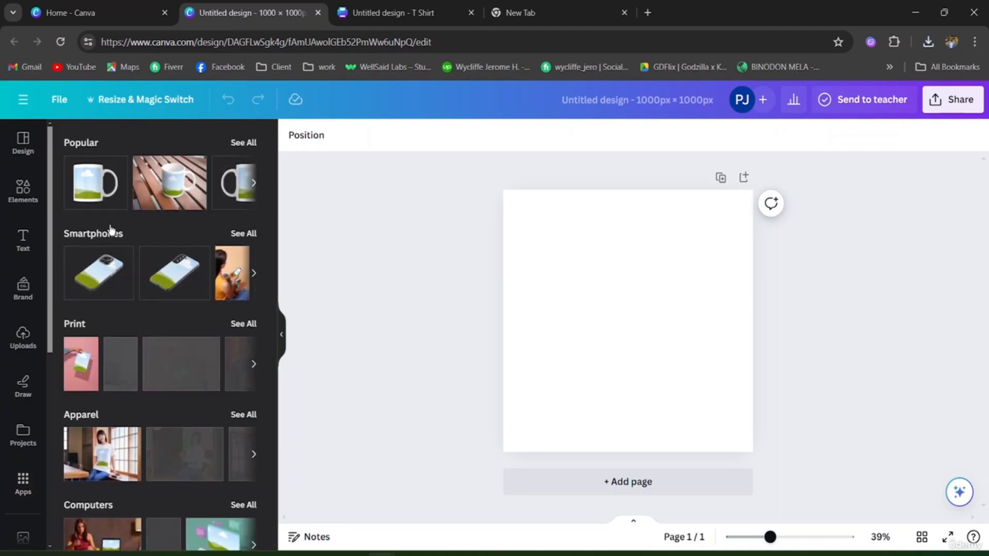
Step: Add the Apparel mockup of a man in a white sweatshirt beside a bicycle and enlarge it to cover the whole page
scroll(124, 330, "down", 3)
left_click(244, 212)
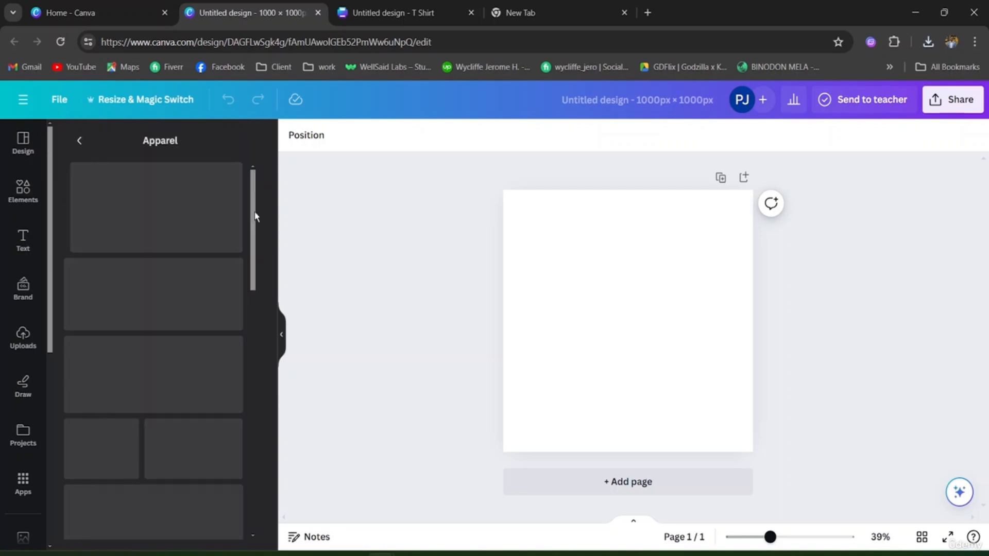
scroll(168, 255, "down", 2)
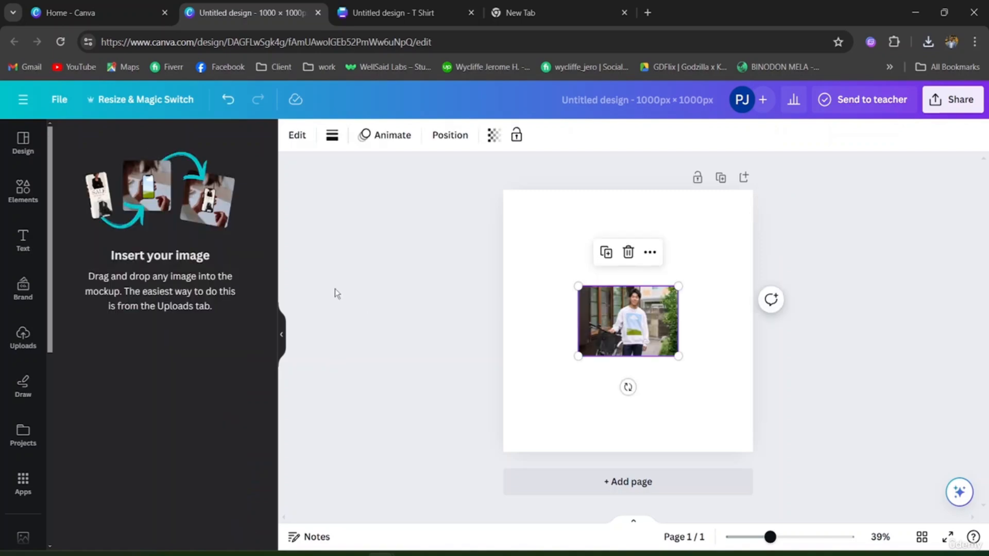
left_click_drag(578, 287, 441, 190)
left_click_drag(674, 354, 783, 487)
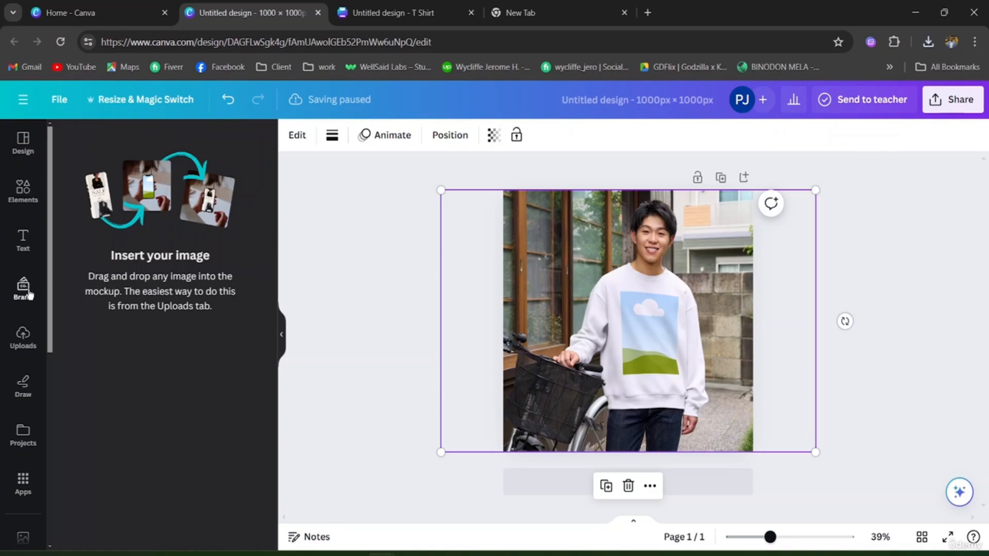
Step: Place the uploaded geometric pattern image into the sweatshirt's image area and inspect the print up close
left_click(20, 346)
left_click_drag(95, 313, 643, 344)
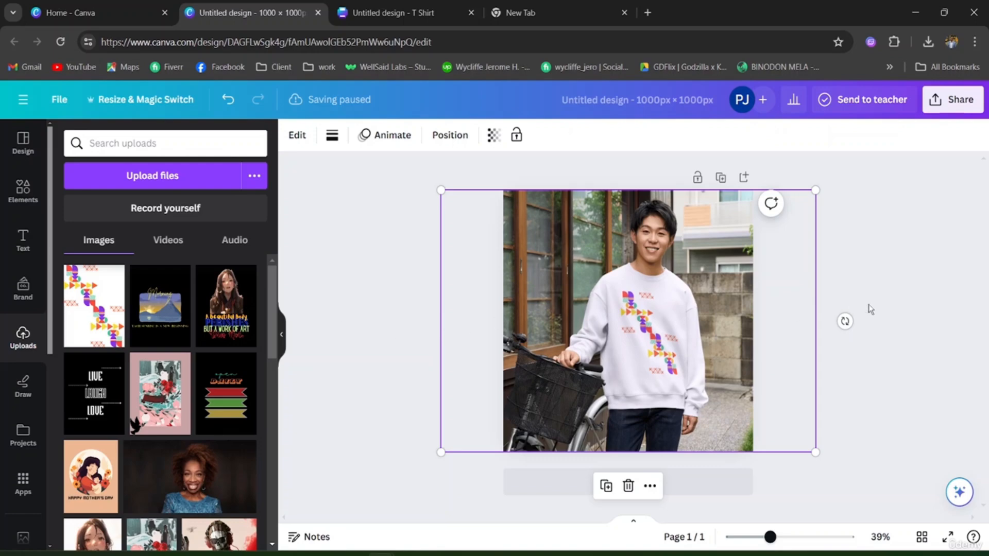
left_click(906, 322)
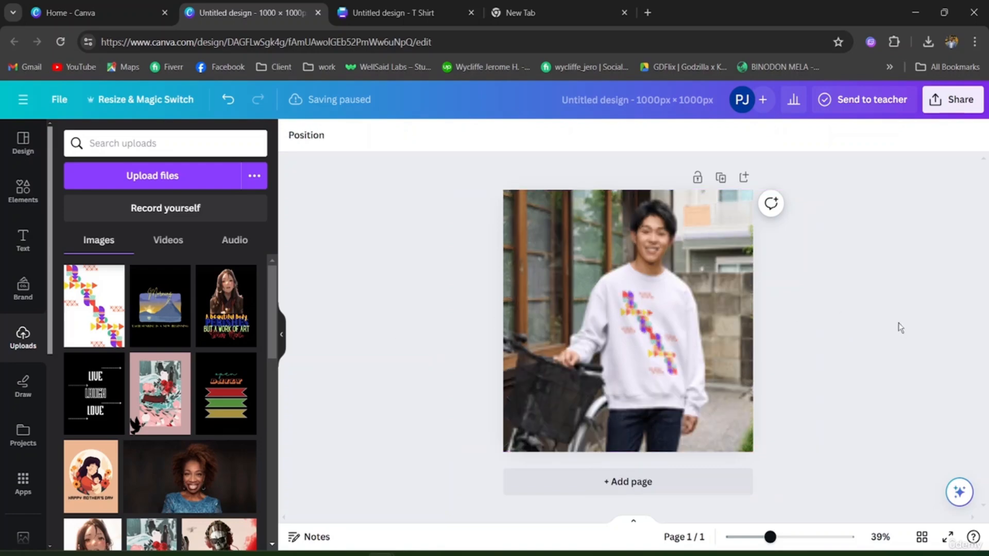
scroll(898, 323, "up", 5)
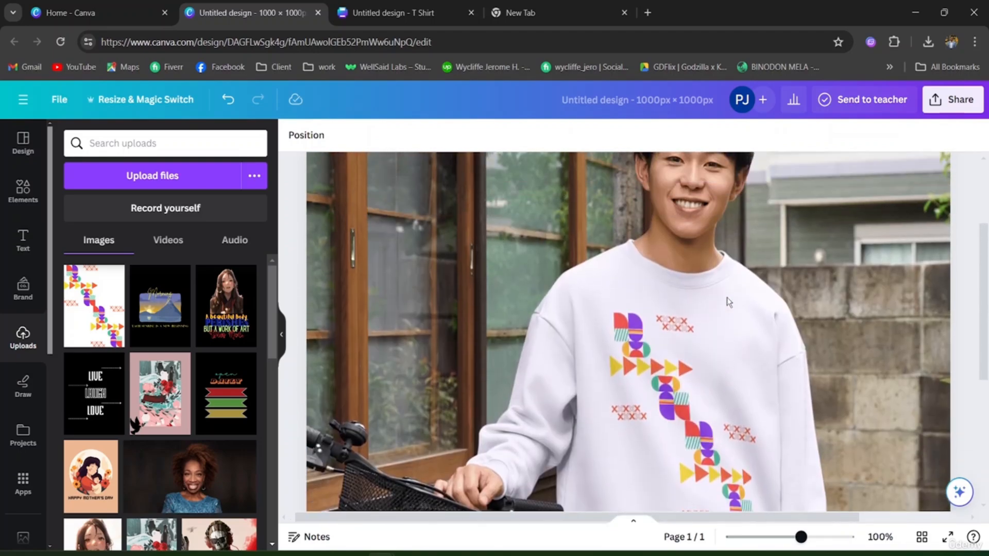
scroll(727, 301, "down", 3)
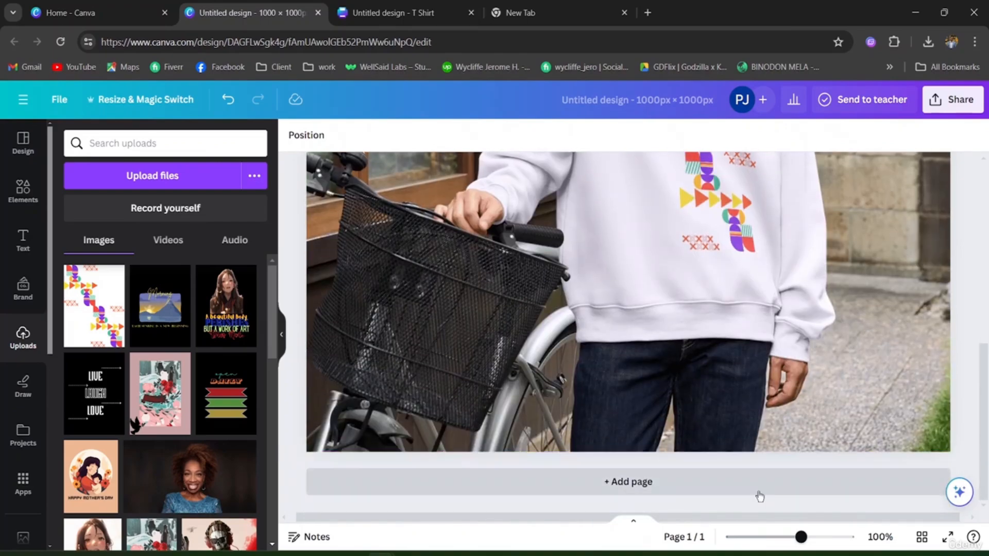
Step: Download the mockup as a JPG at size 3.125 (3,125 × 3,125 px) and quality 100
left_click(963, 103)
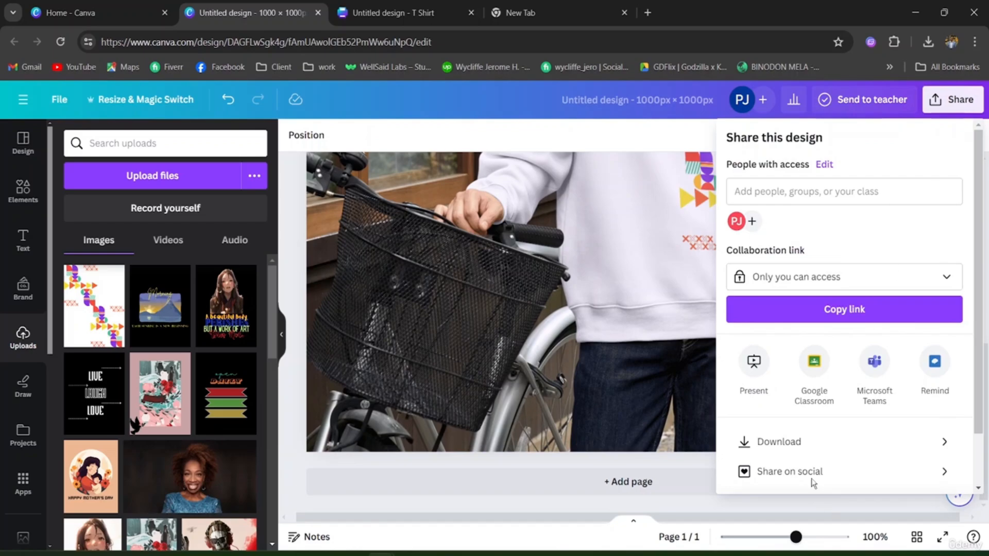
left_click(804, 444)
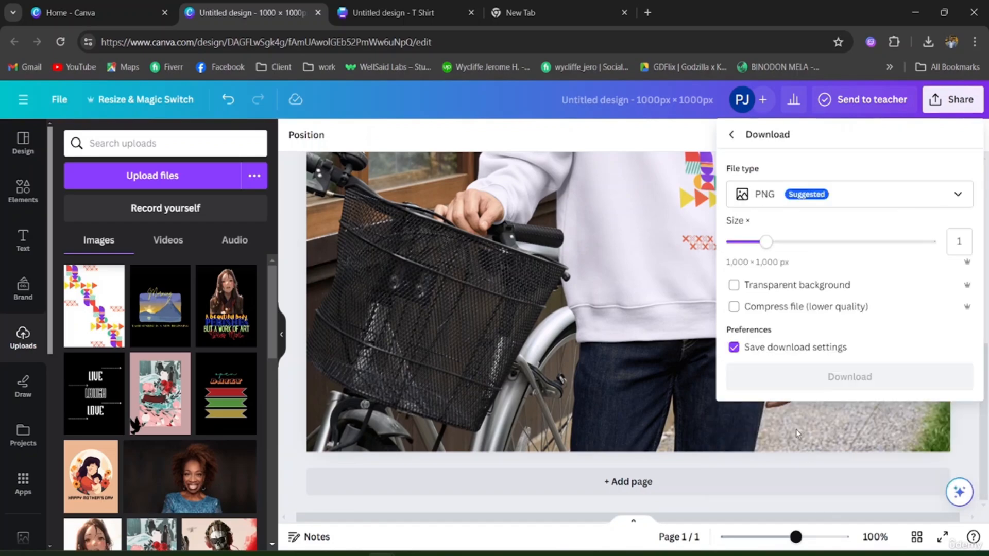
left_click(786, 207)
left_click(765, 230)
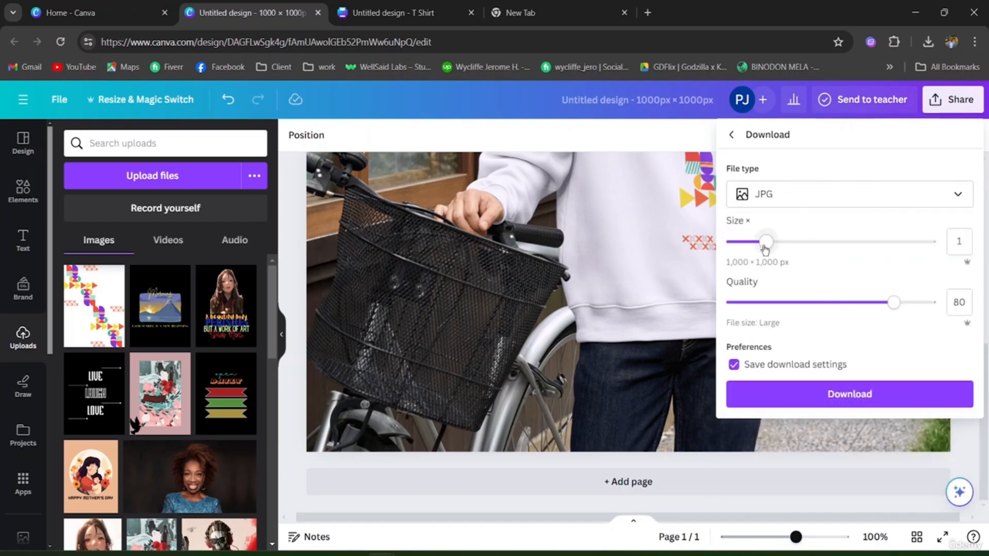
left_click_drag(765, 242, 936, 242)
left_click_drag(893, 303, 937, 303)
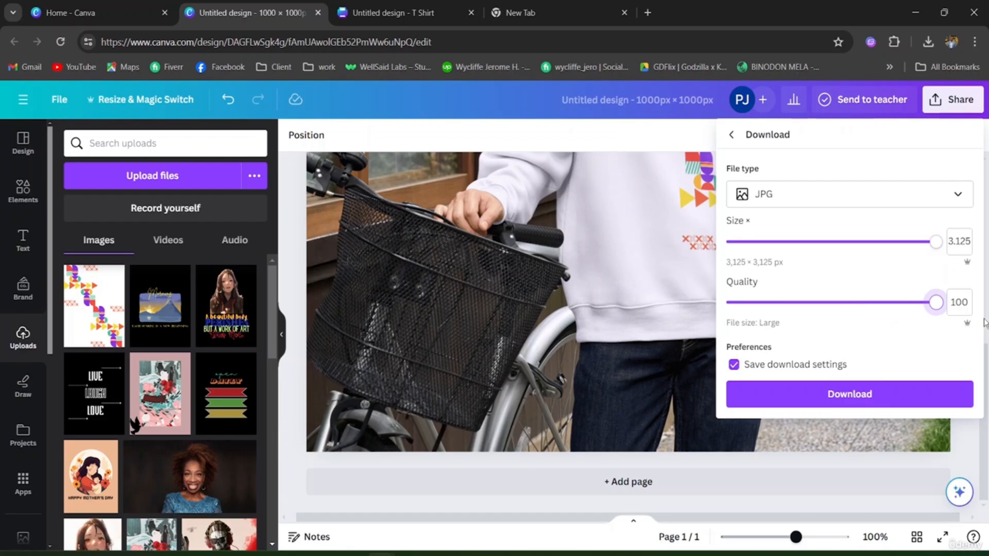
left_click(860, 402)
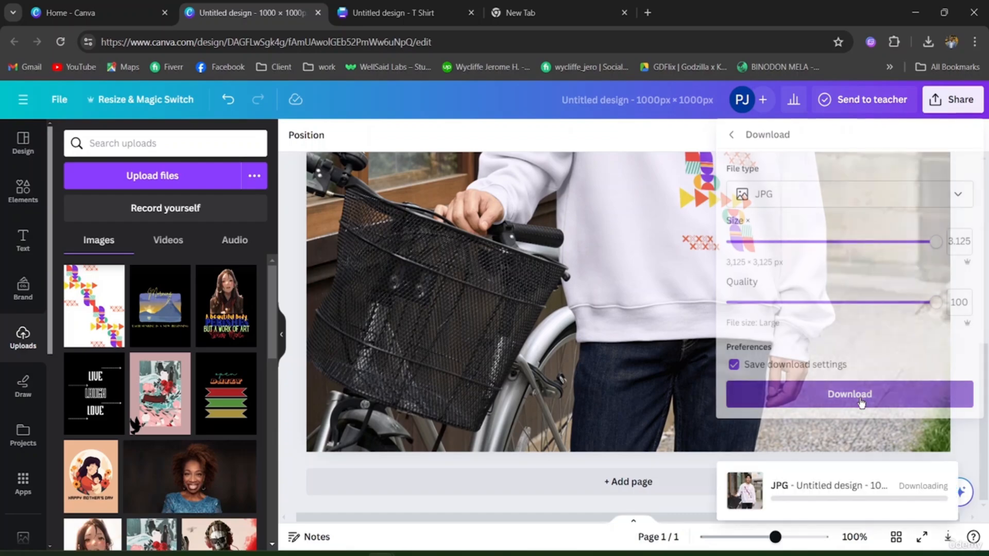